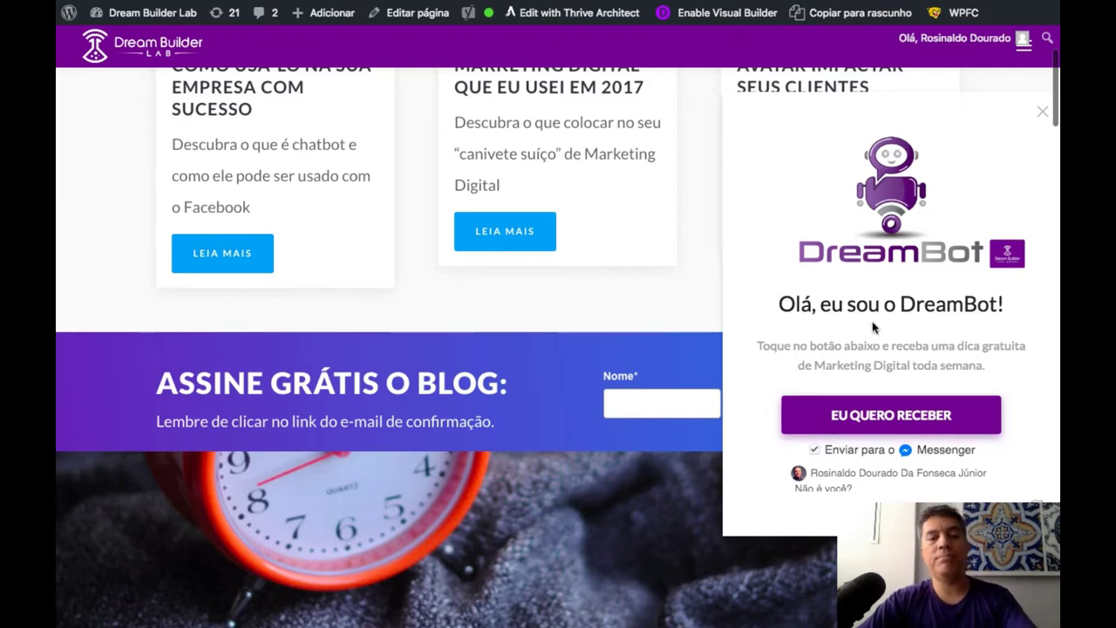
Step: Switch to ManyChat and create a new Slide-In growth tool named "site desliza teste 2"
scroll(873, 327, "up", 5)
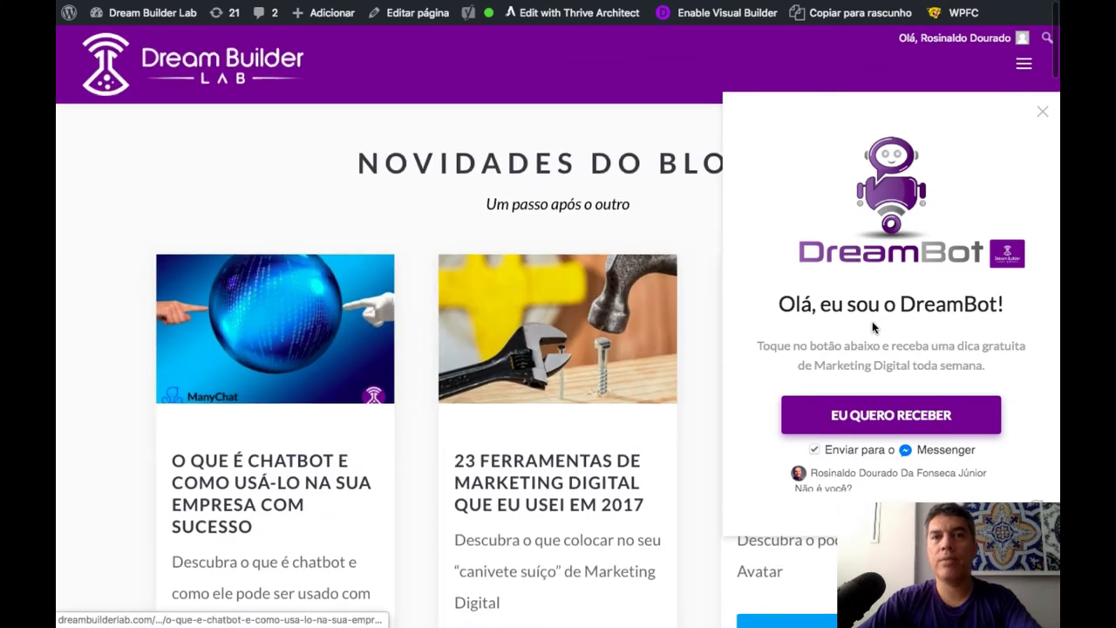
key("ctrl+Tab")
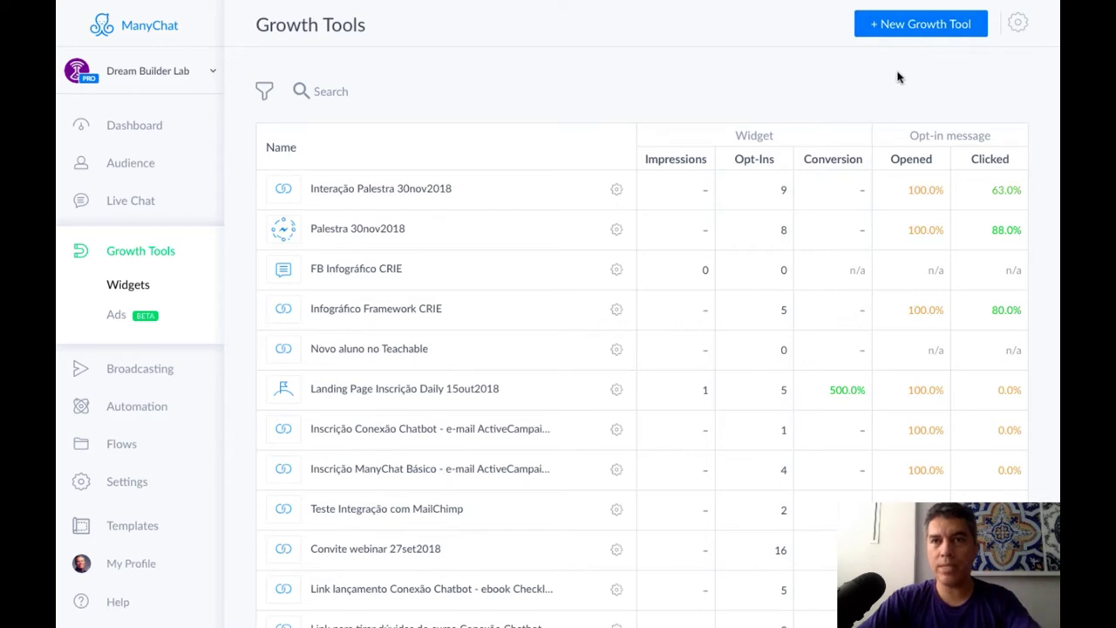
left_click(915, 37)
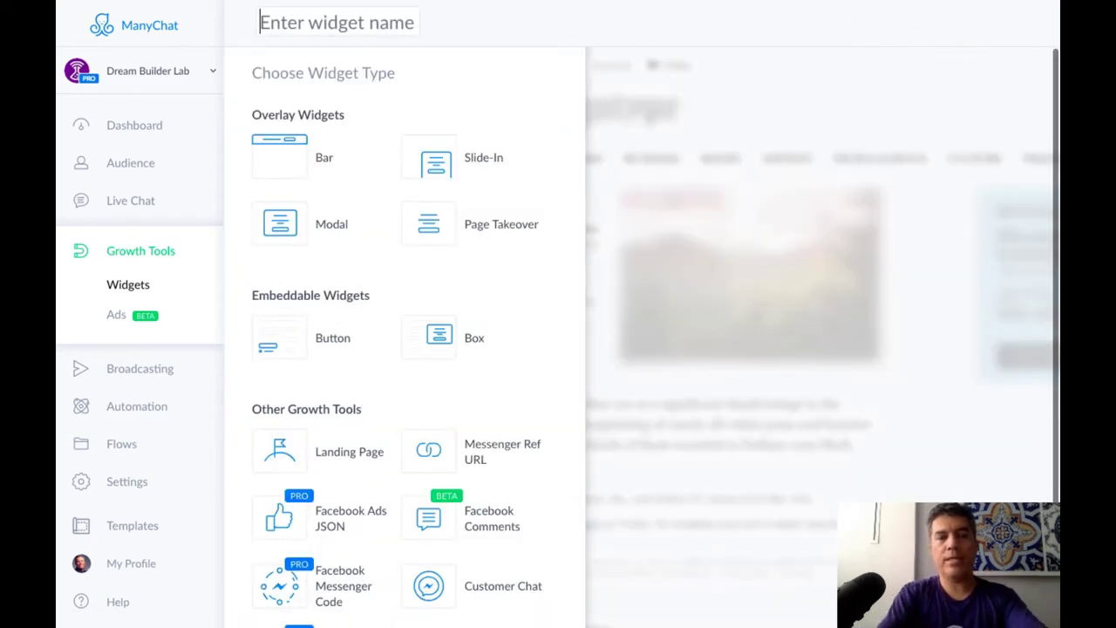
type("site")
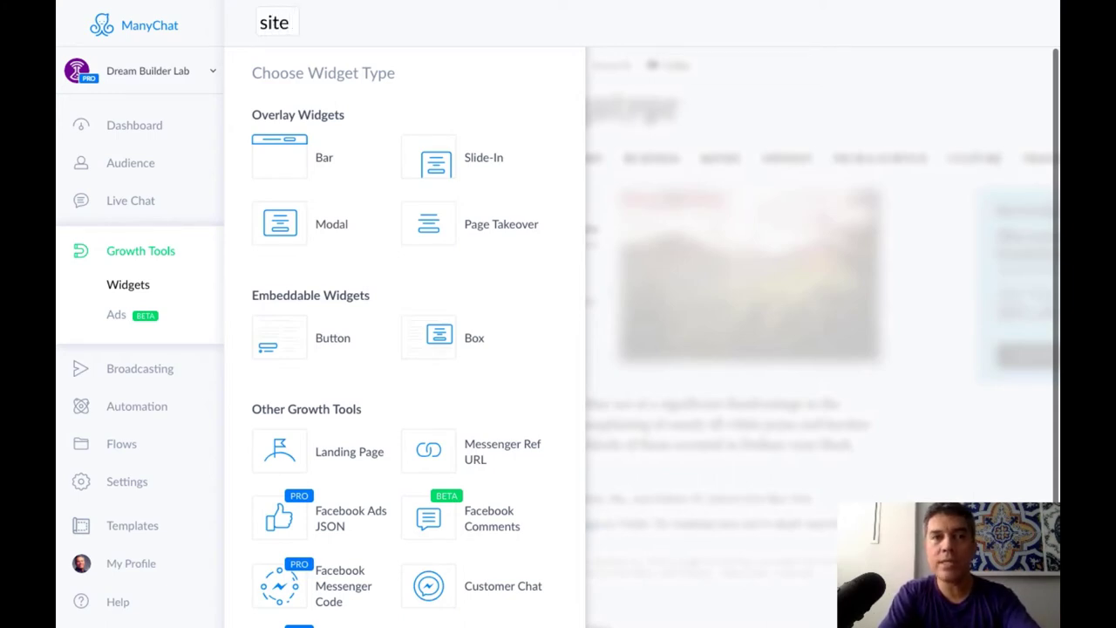
type("de")
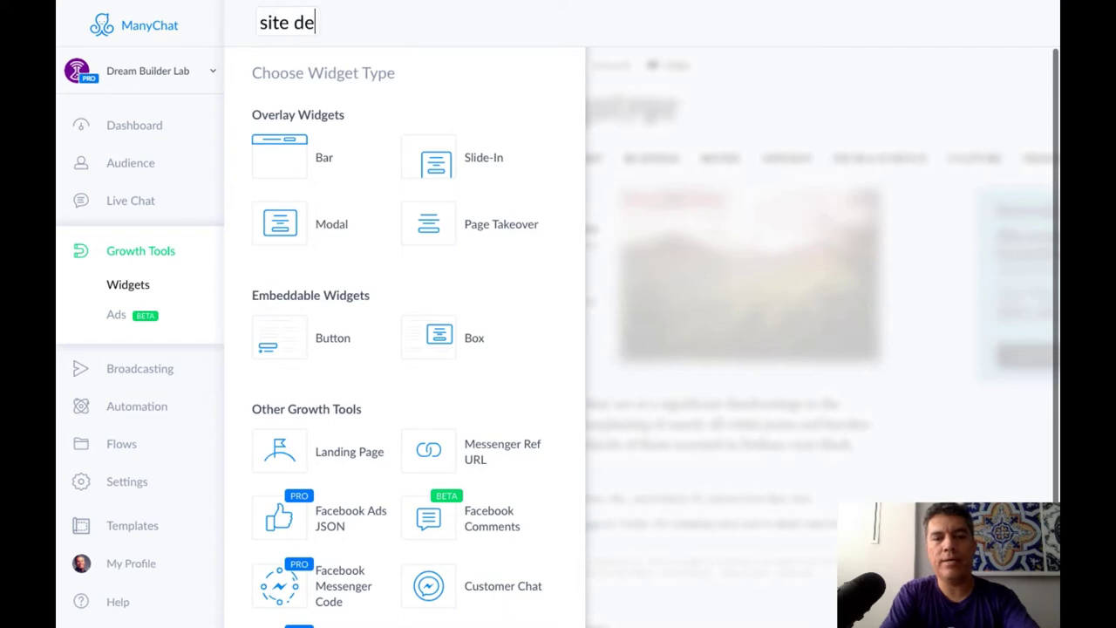
type("sliza")
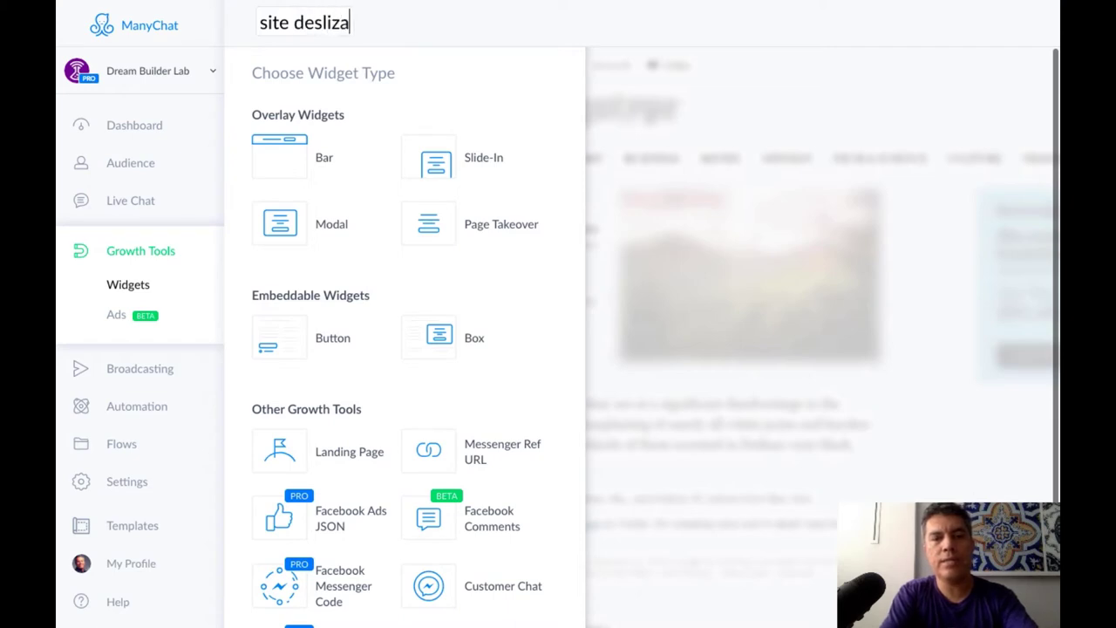
type(" teste 2")
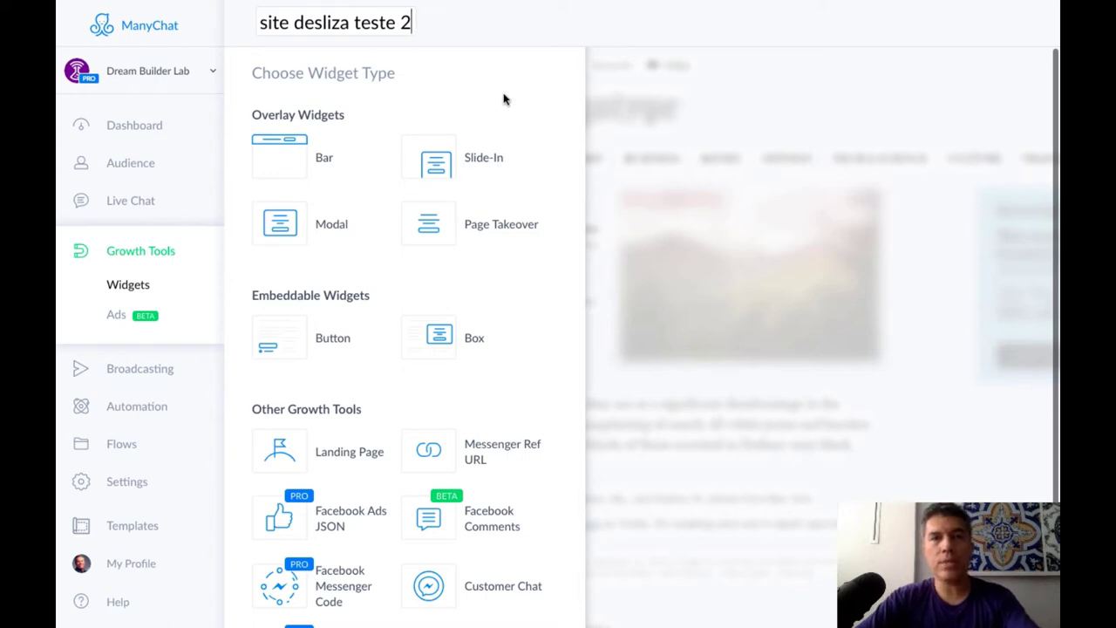
left_click(442, 171)
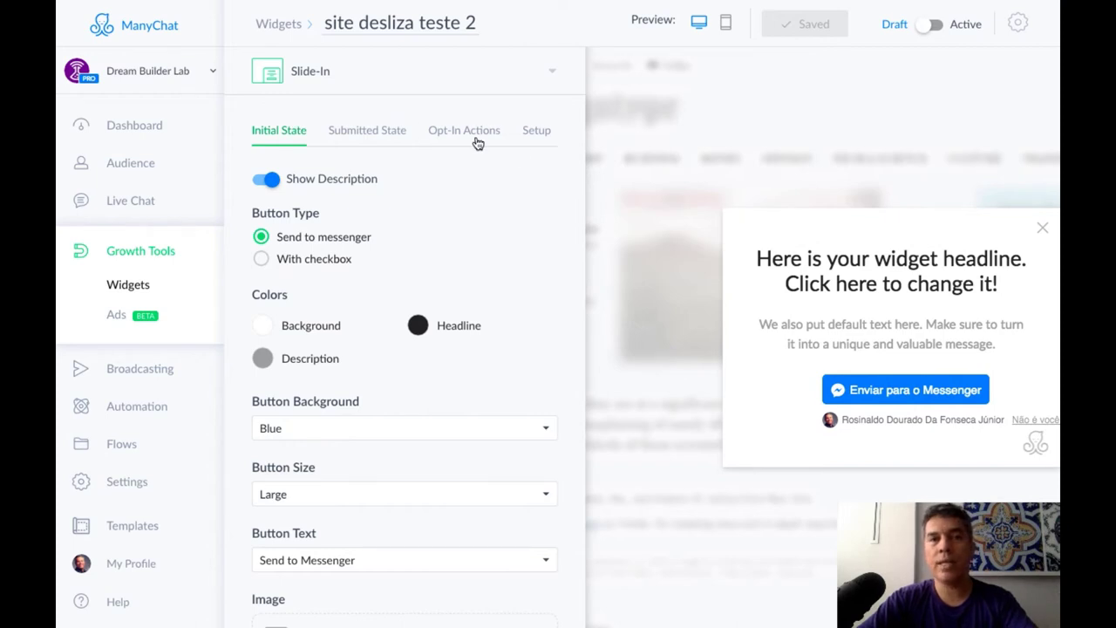
Step: Go through the widget's website setup, keeping the authorized sites, and copy the ManyChat JavaScript snippet to the clipboard
left_click(538, 132)
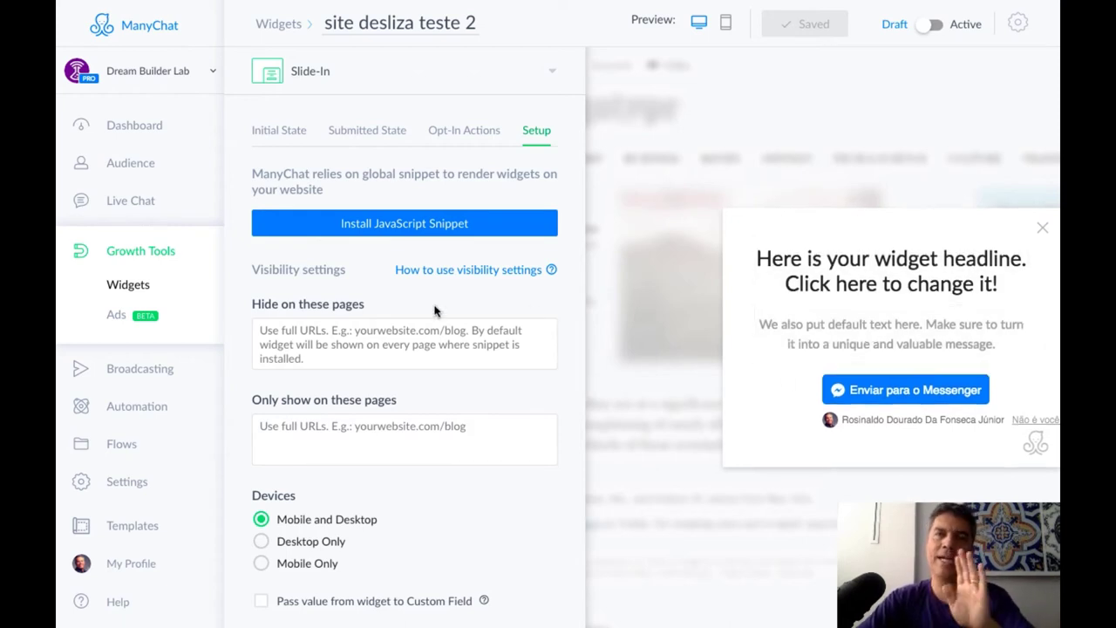
left_click(401, 225)
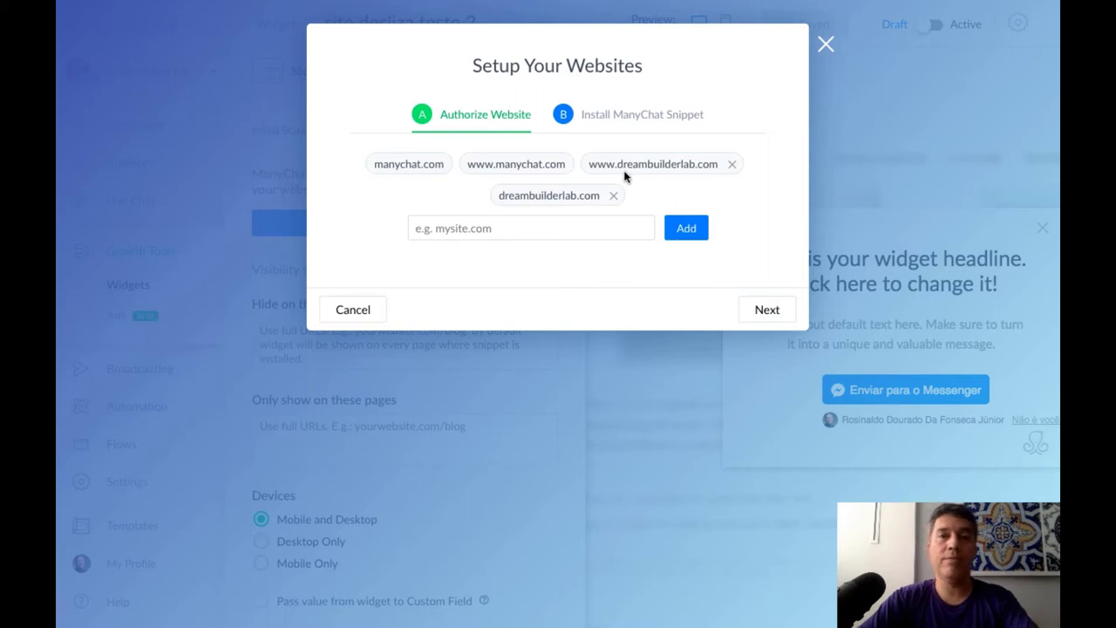
left_click(495, 228)
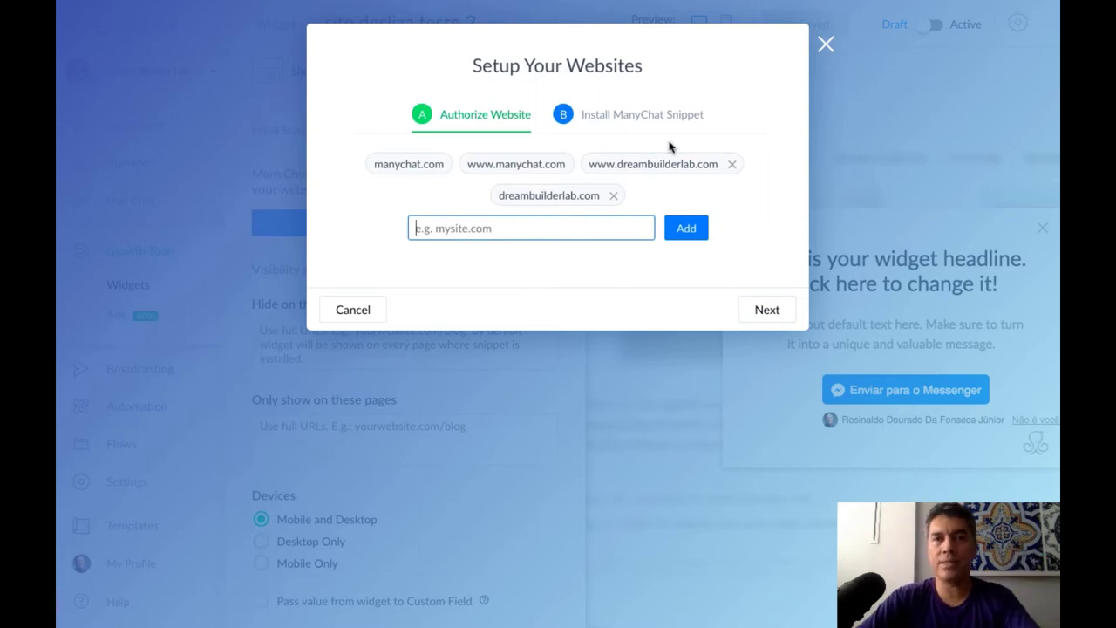
left_click(769, 311)
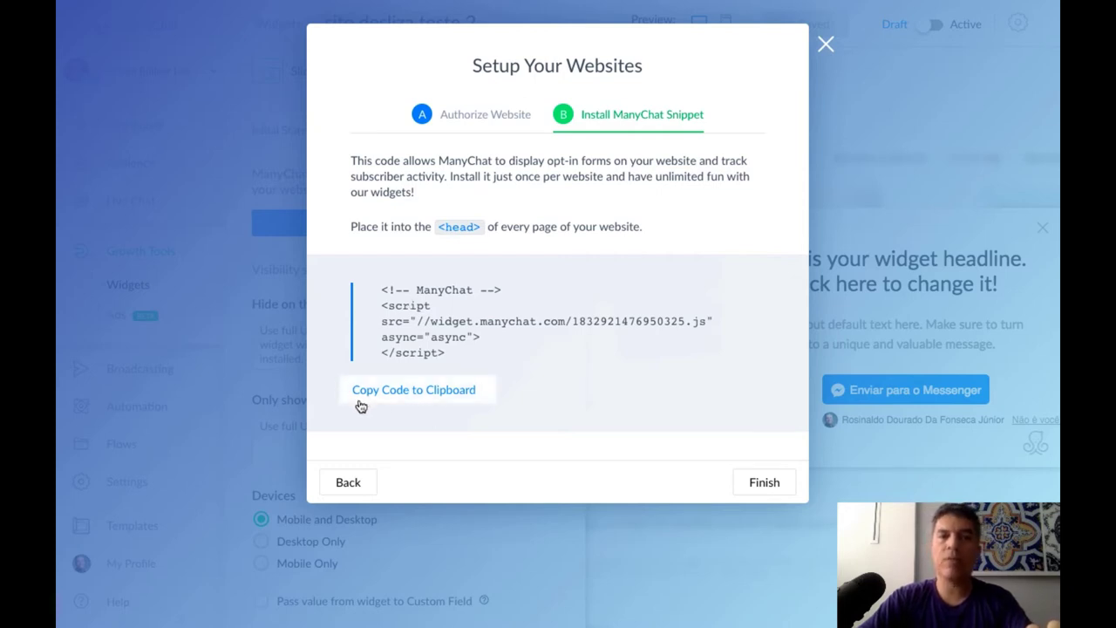
left_click(428, 397)
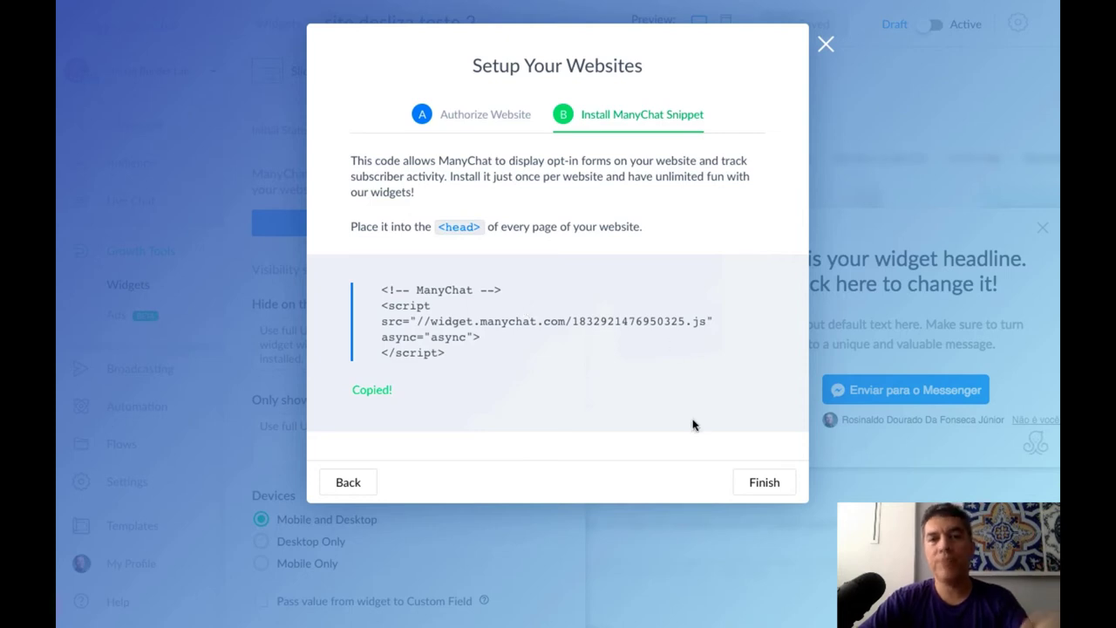
left_click(762, 482)
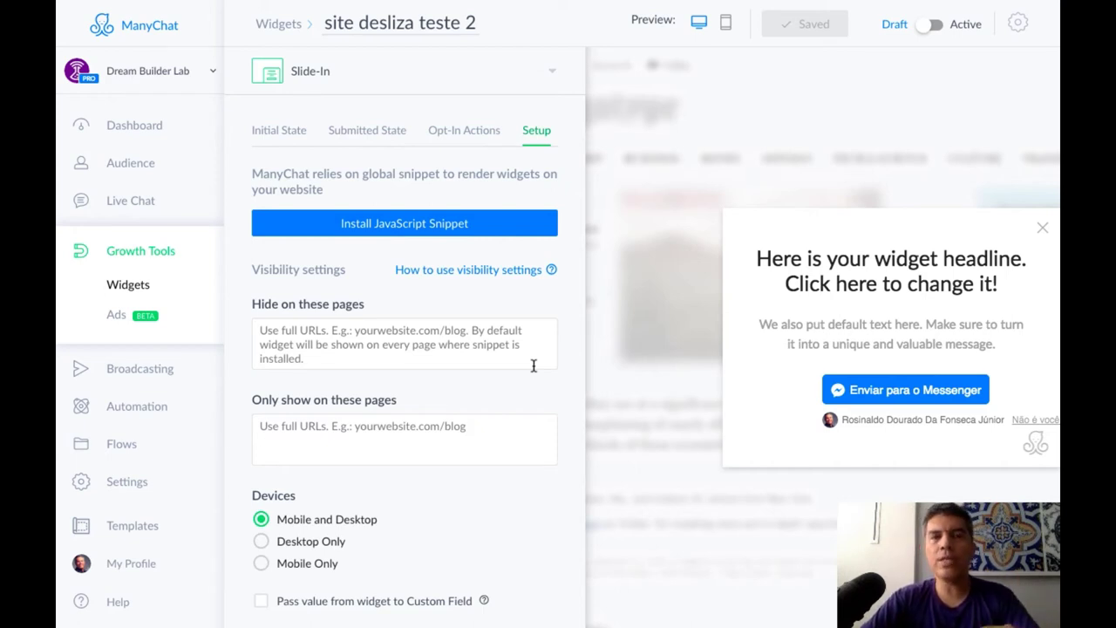
Step: Return to the widget list, open the existing "Slide-In no blog" widget and ignore the Microsoft update notification
scroll(534, 366, "down", 1)
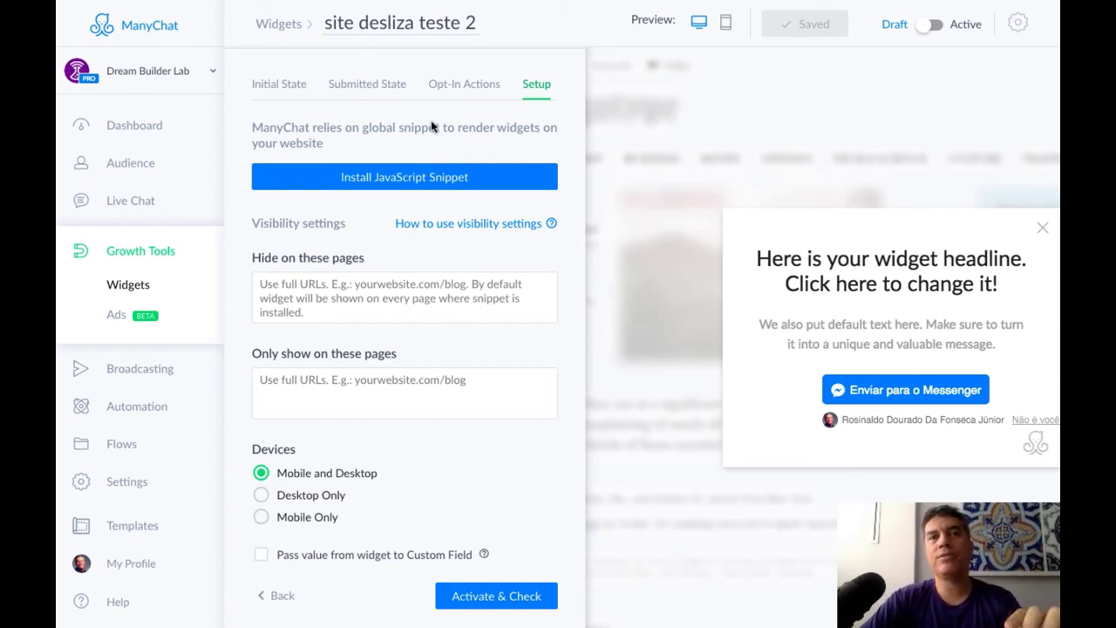
left_click(292, 26)
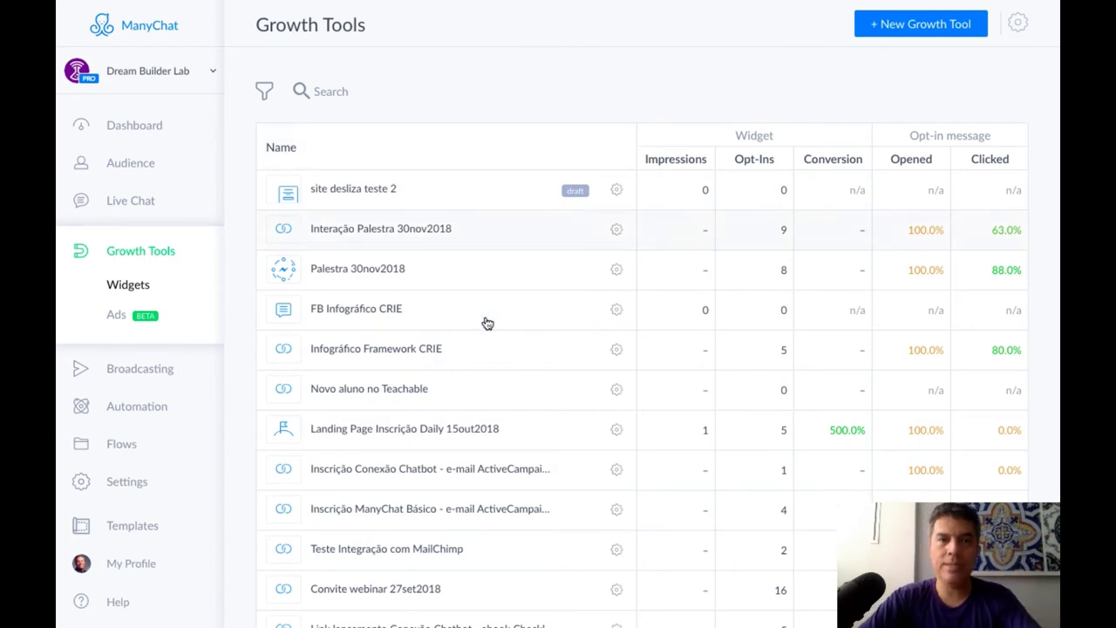
scroll(487, 323, "down", 5)
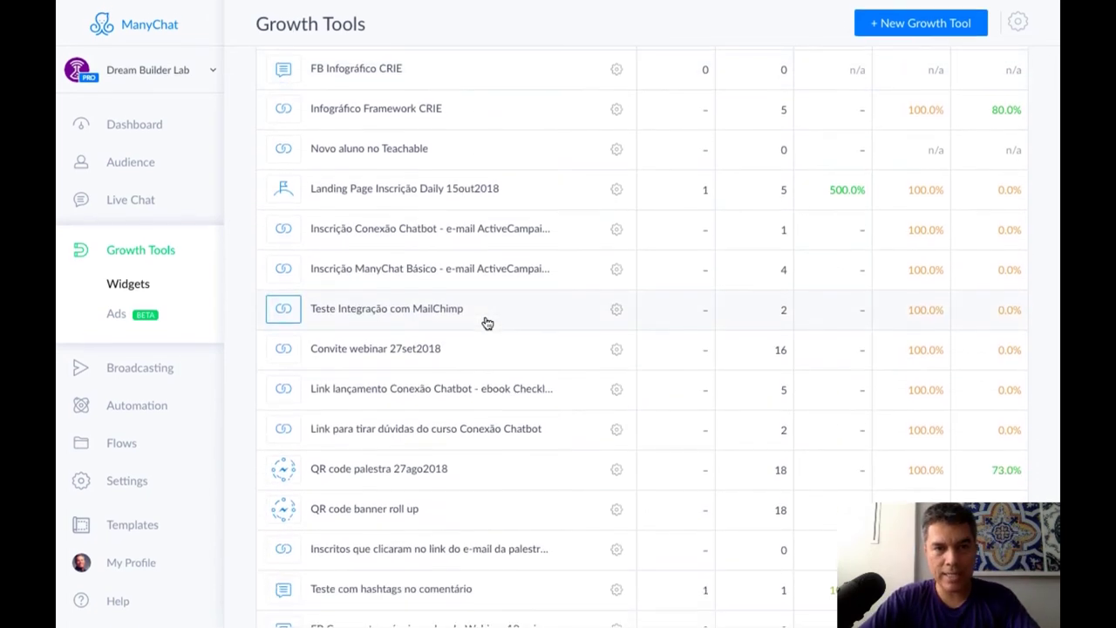
scroll(485, 394, "down", 10)
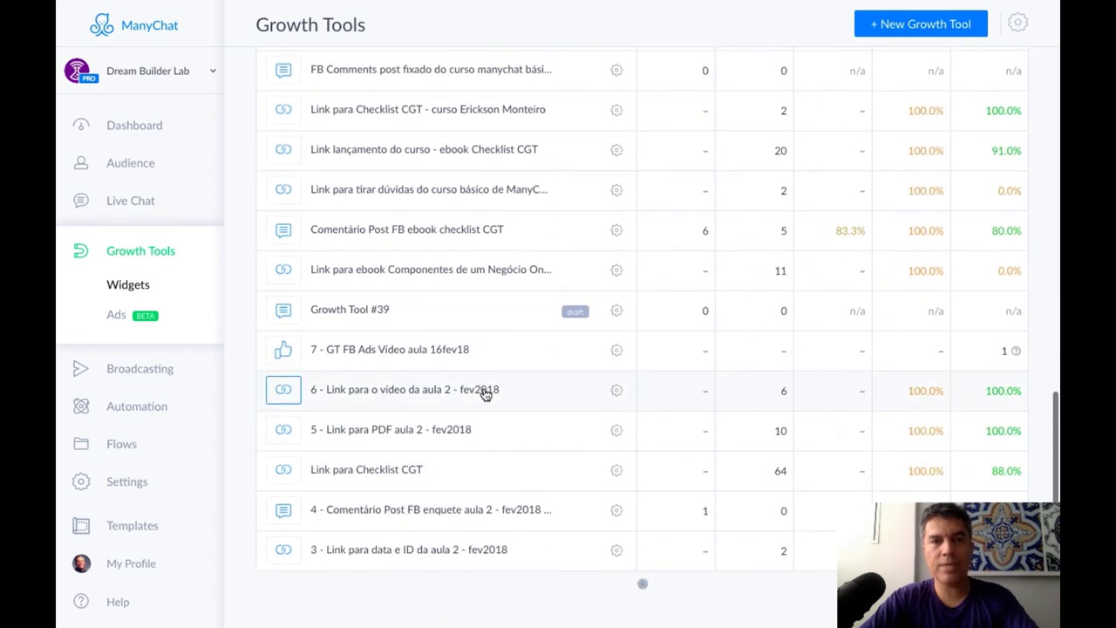
scroll(486, 395, "down", 6)
scroll(486, 394, "down", 7)
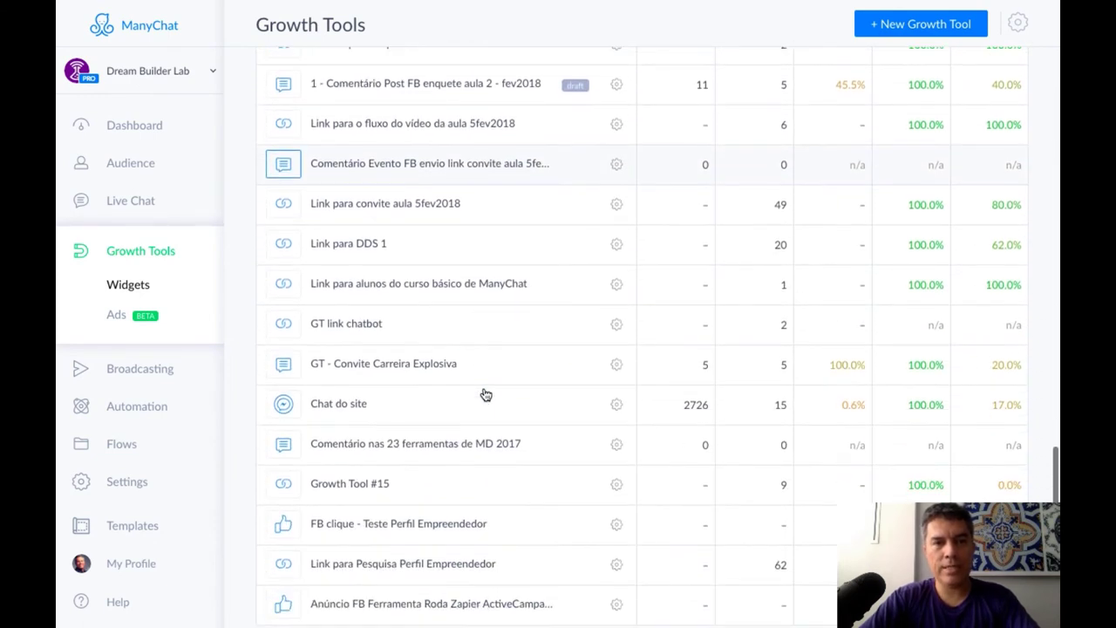
scroll(486, 395, "down", 4)
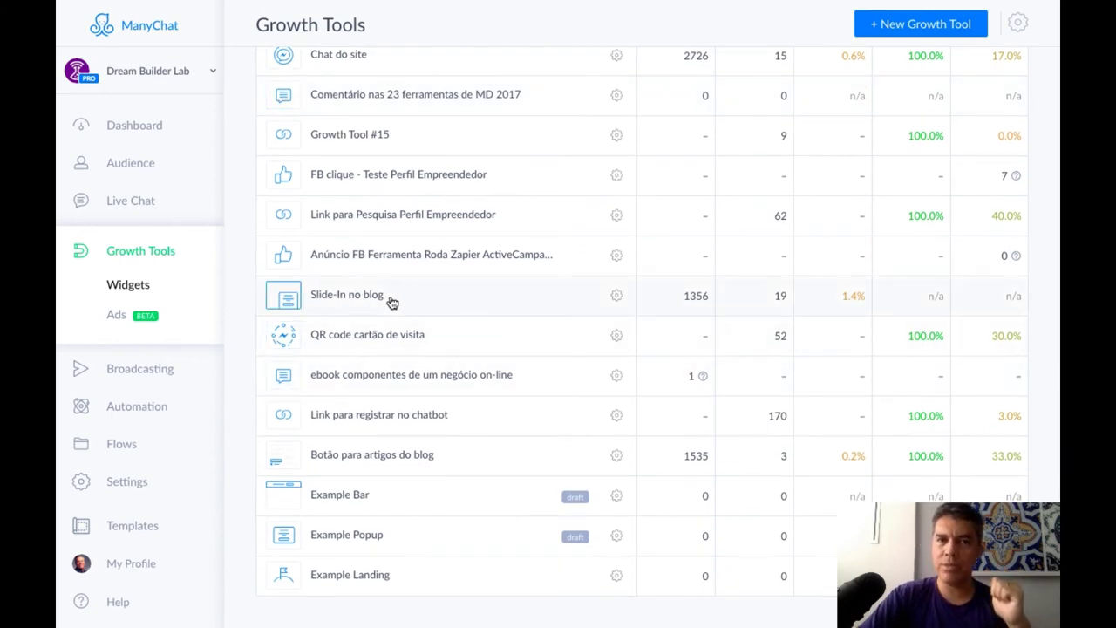
left_click(380, 300)
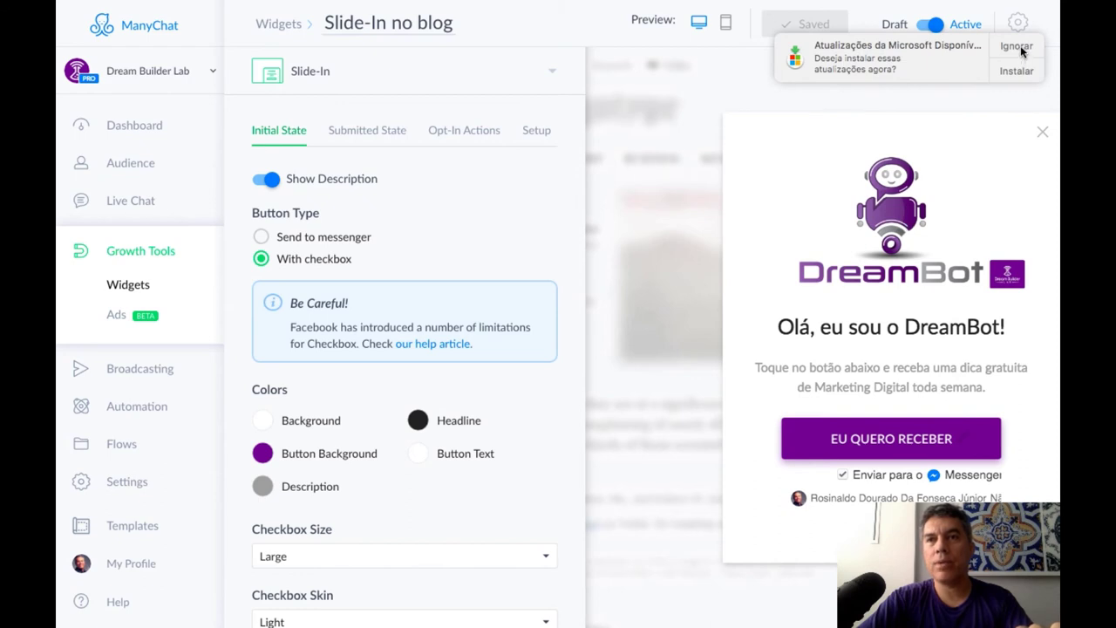
left_click(1017, 47)
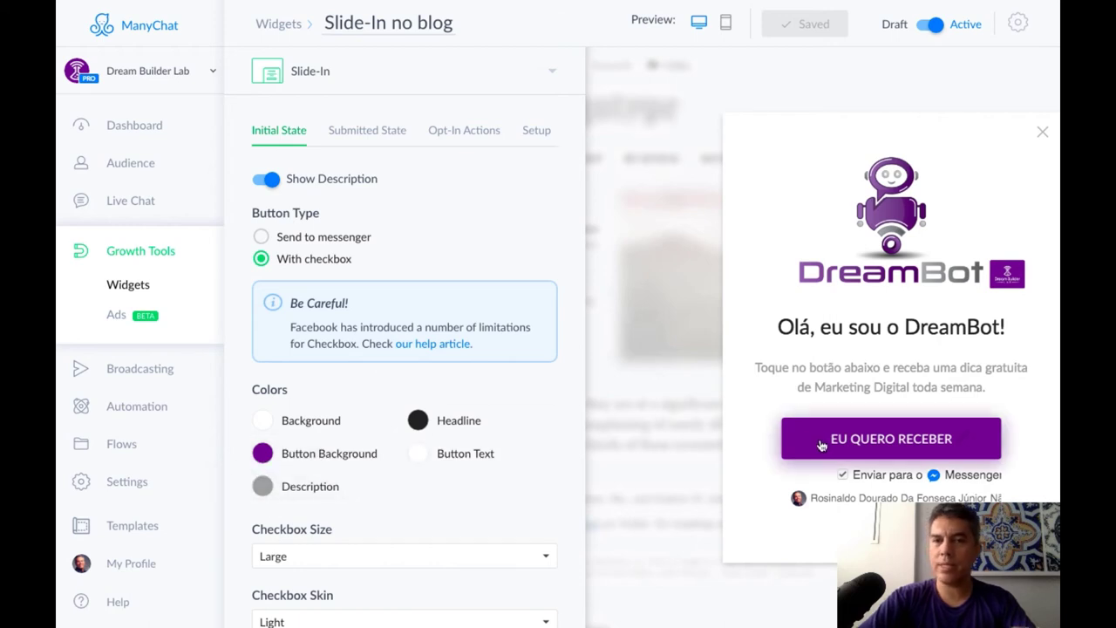
Step: Review the blog slide-in's initial state design and display settings, as well as its submitted state message
scroll(468, 479, "down", 3)
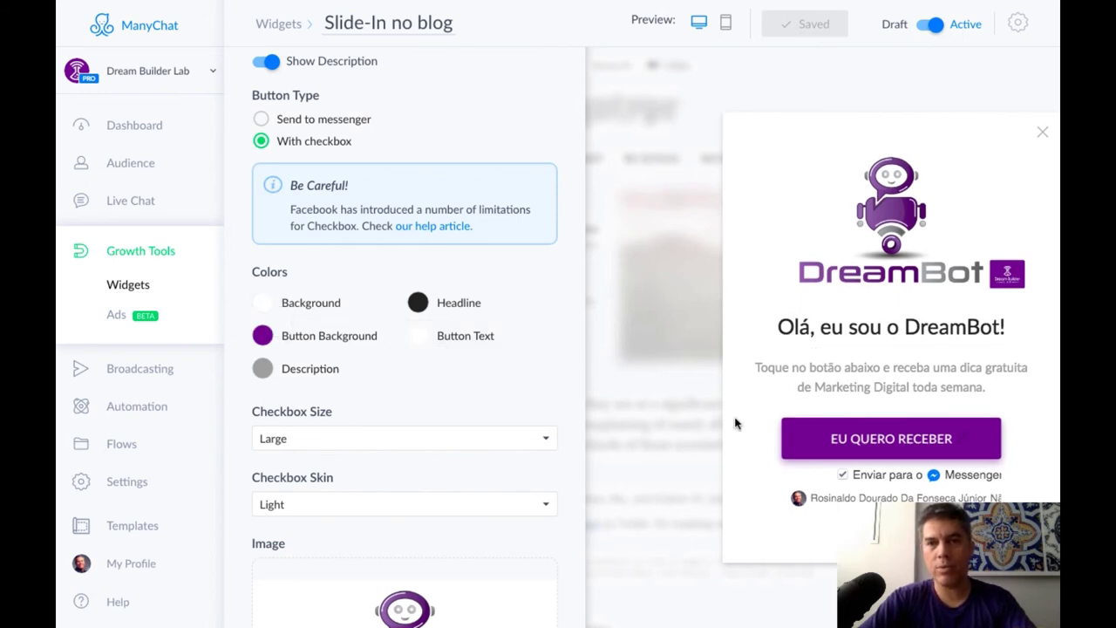
scroll(431, 400, "down", 5)
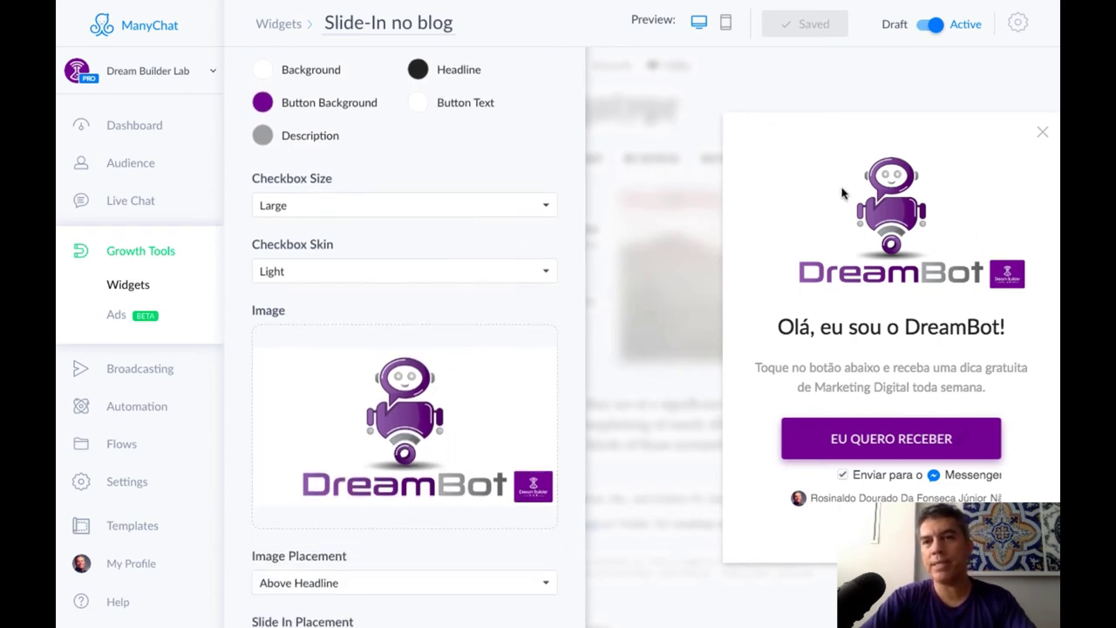
scroll(394, 440, "down", 2)
scroll(393, 441, "down", 1)
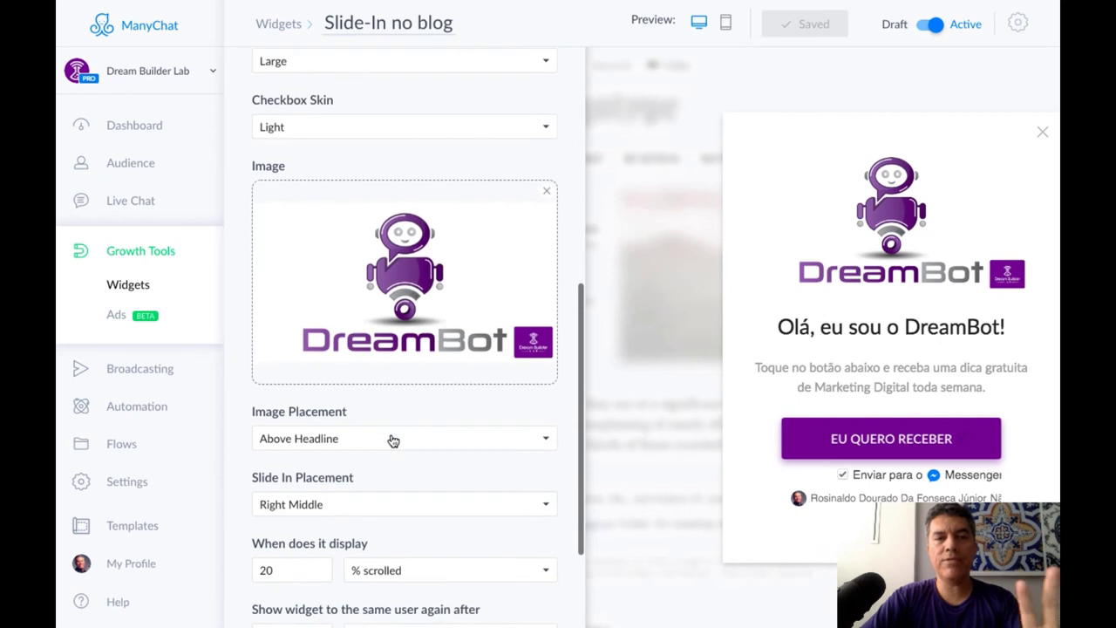
scroll(393, 393, "up", 8)
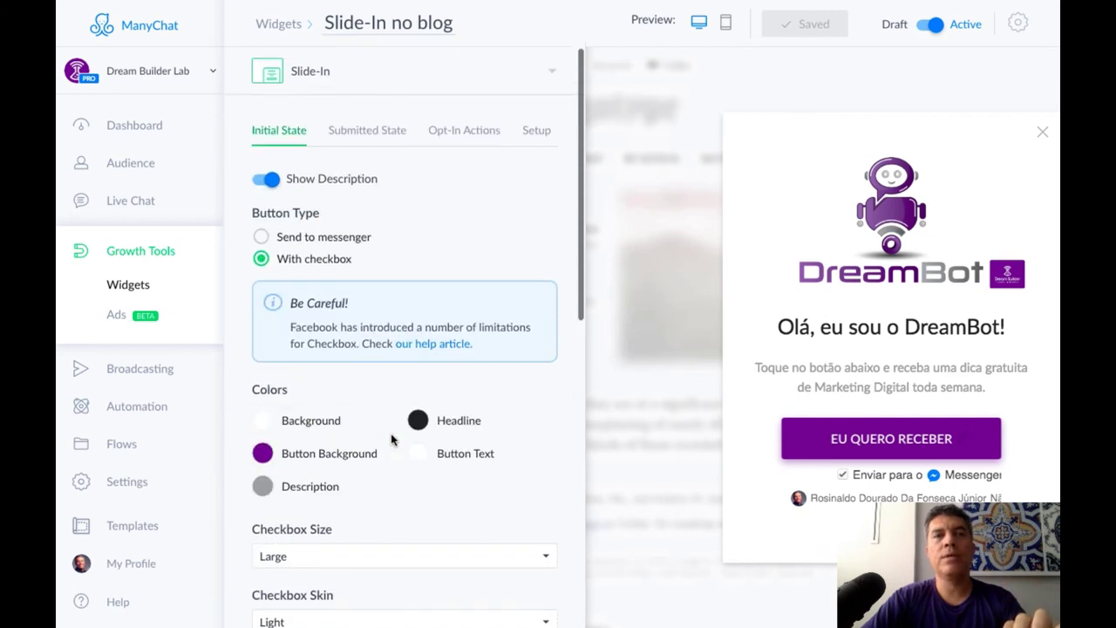
left_click(372, 142)
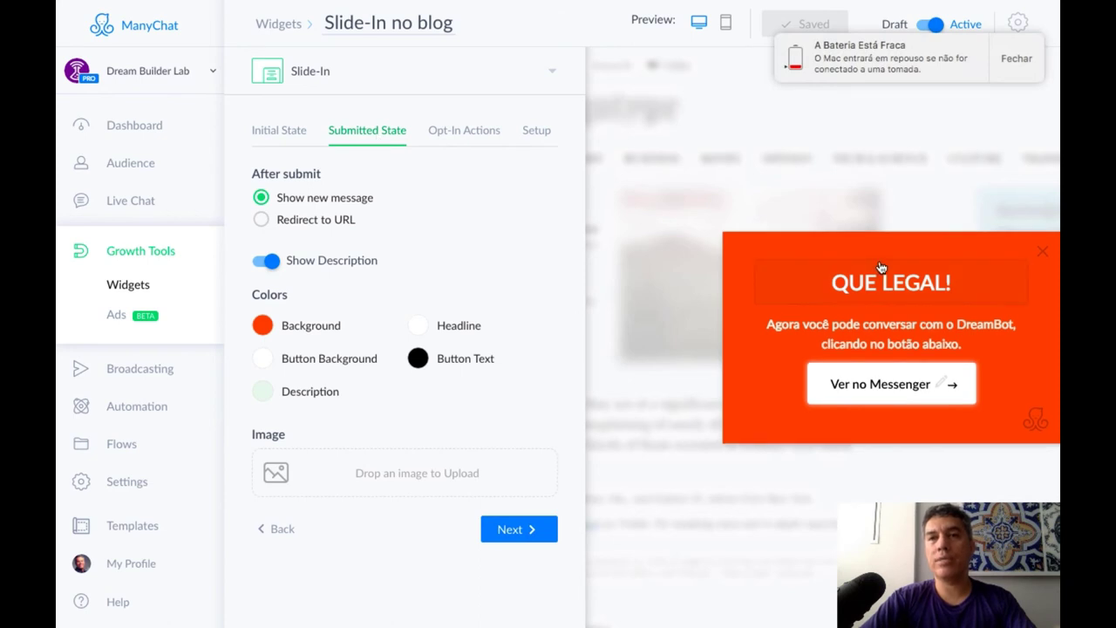
left_click(1015, 59)
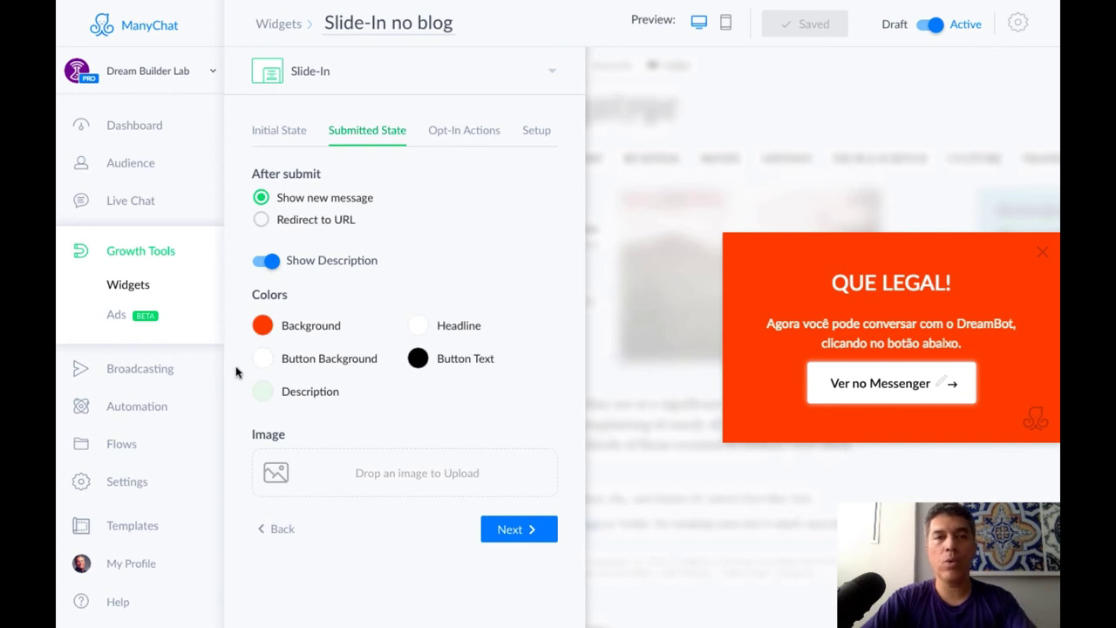
Step: Review the blog slide-in's opt-in message, hidden pages list and device visibility settings
left_click(470, 138)
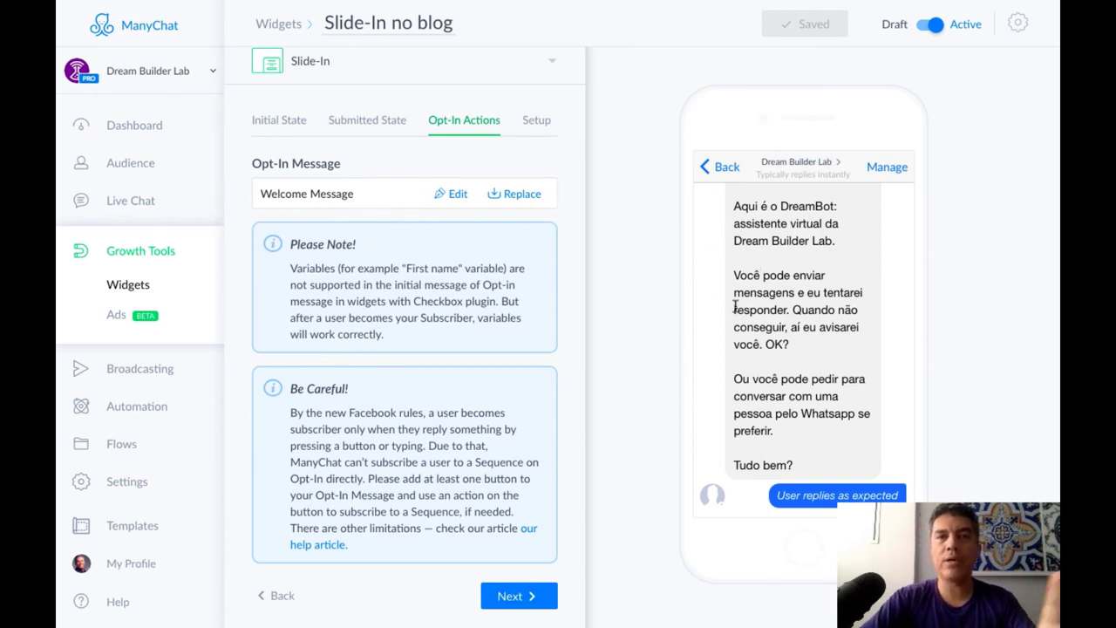
left_click(536, 122)
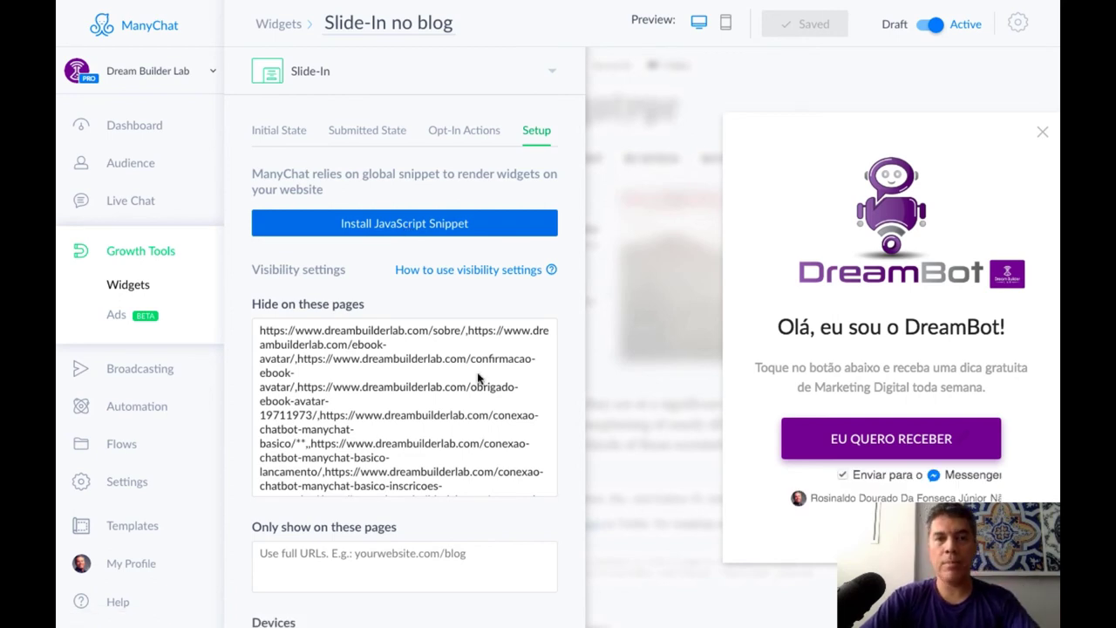
scroll(478, 373, "down", 3)
scroll(478, 374, "down", 1)
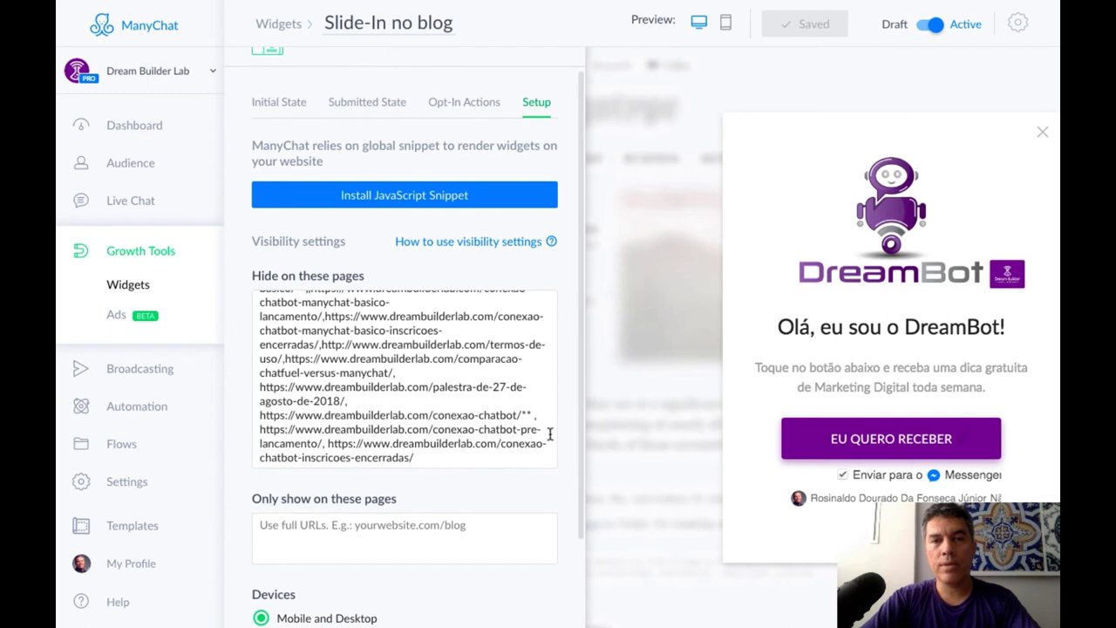
scroll(570, 456, "down", 3)
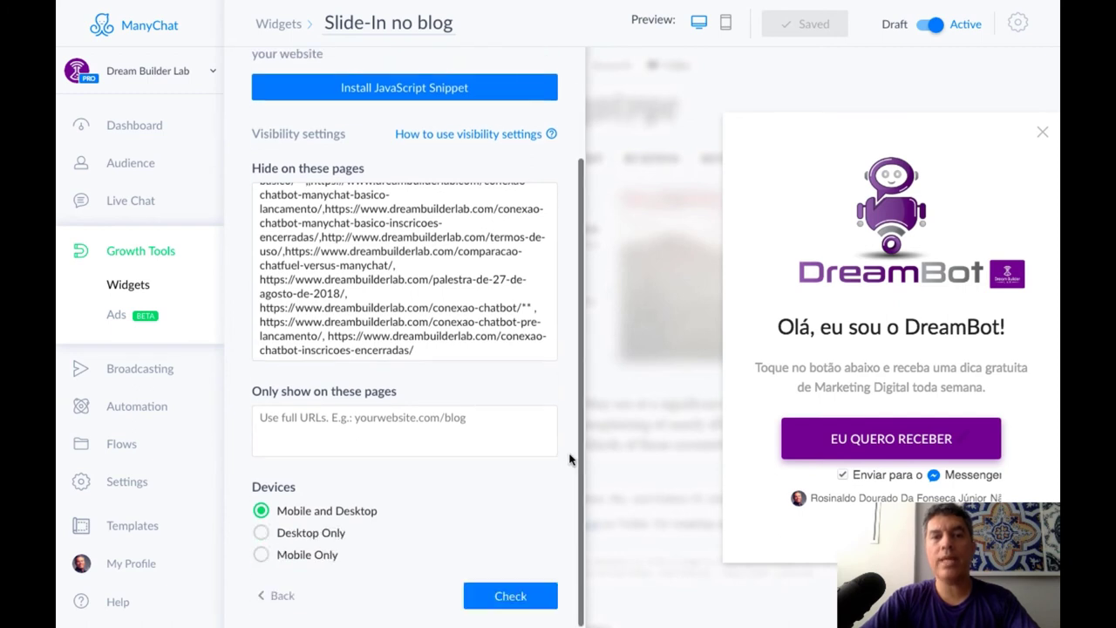
left_click(511, 595)
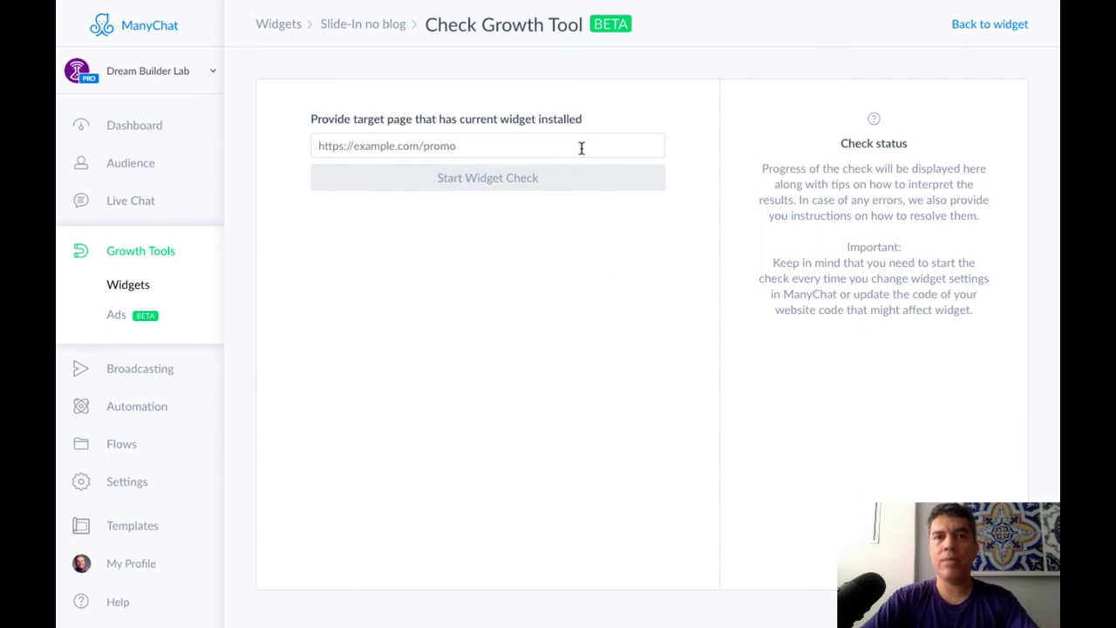
left_click(462, 145)
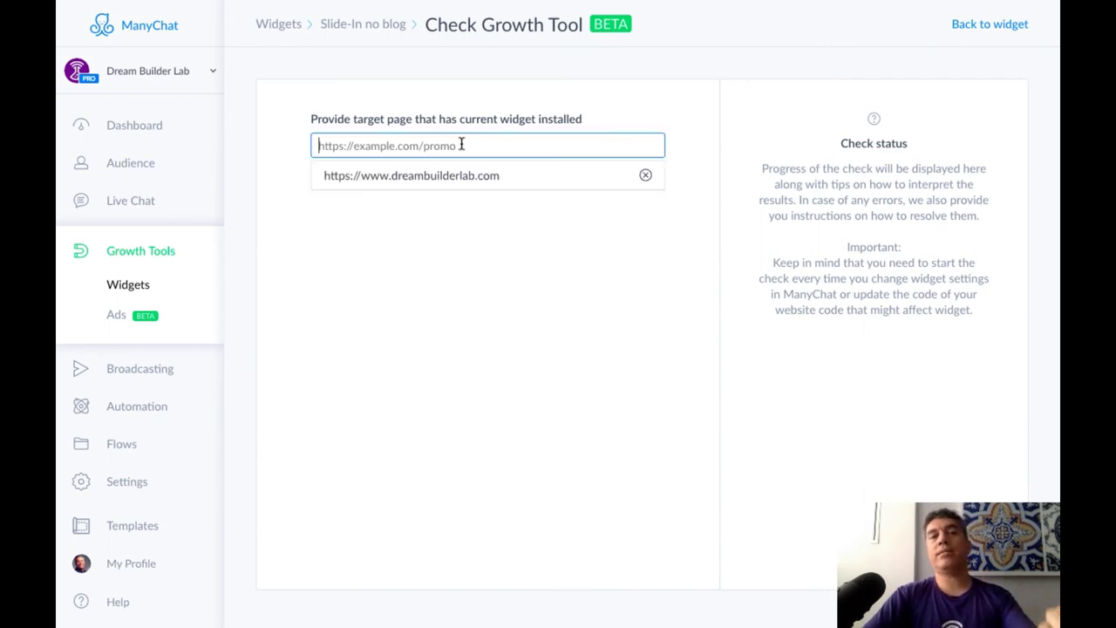
left_click(358, 178)
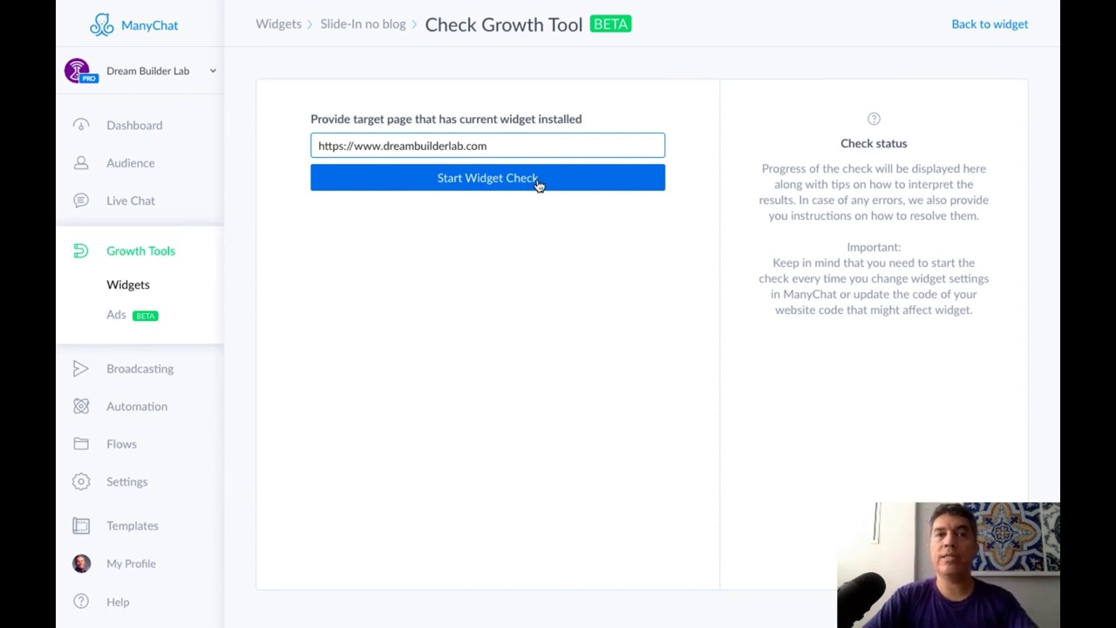
left_click(391, 26)
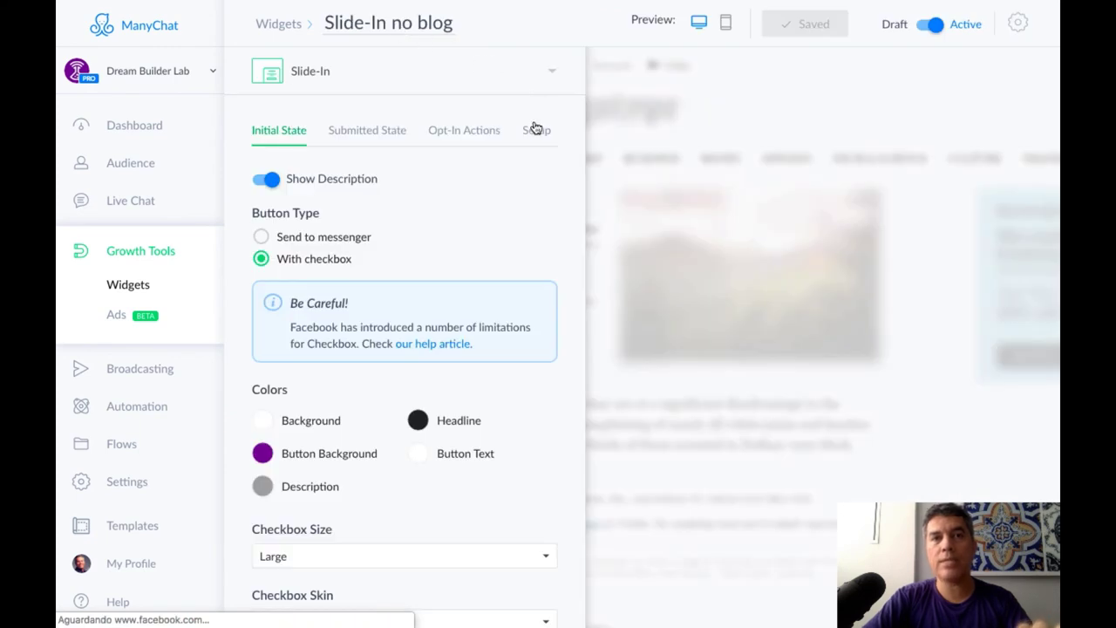
left_click(535, 130)
scroll(512, 323, "down", 3)
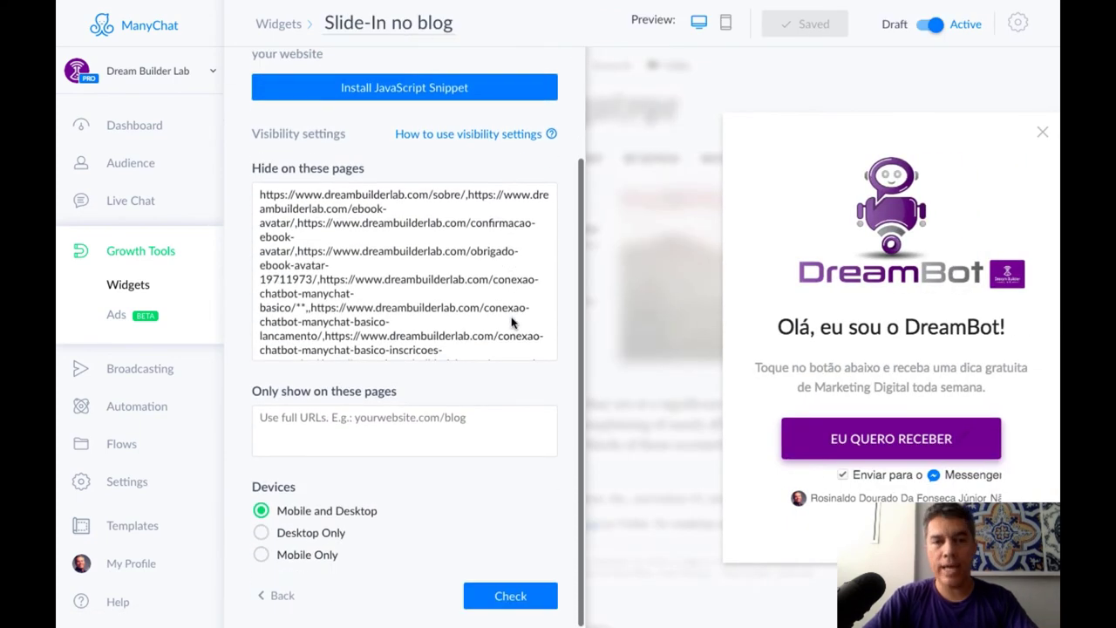
left_click(521, 598)
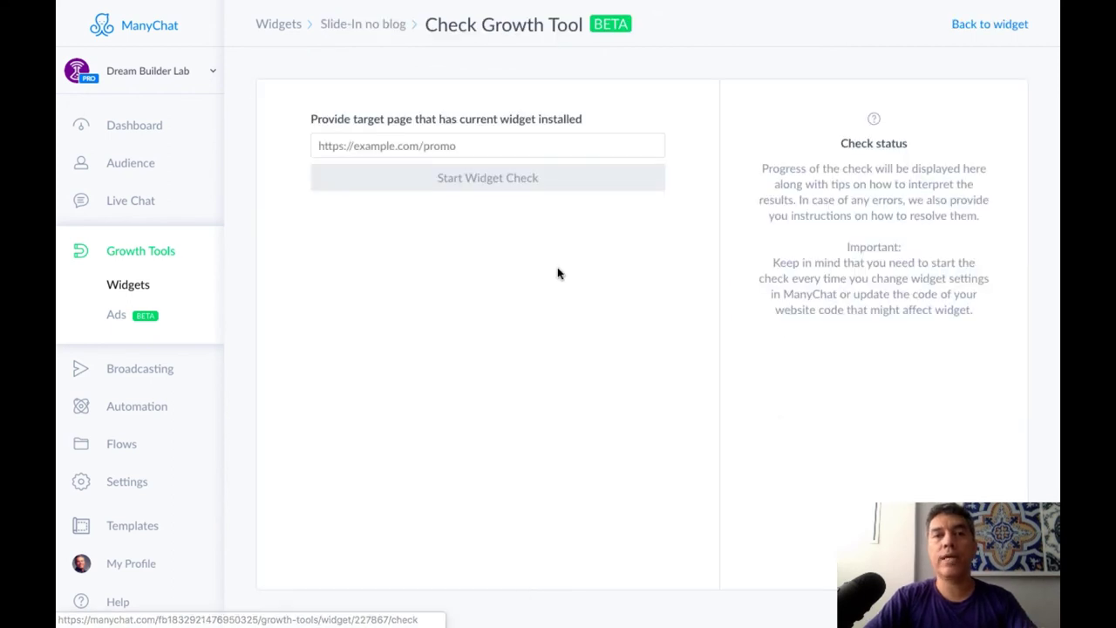
left_click(430, 149)
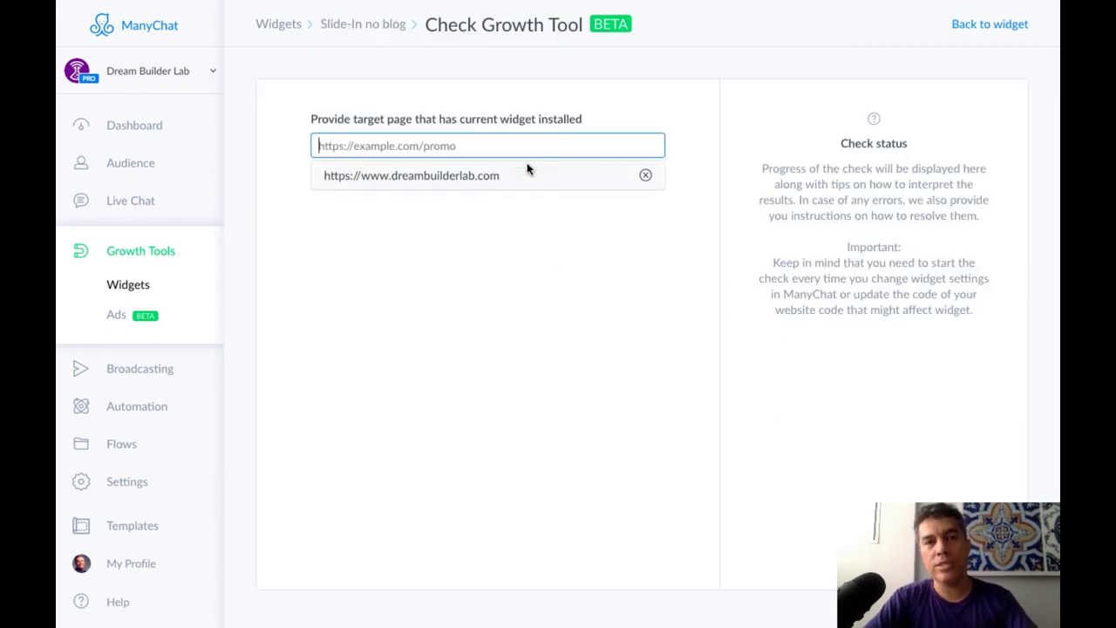
left_click(406, 175)
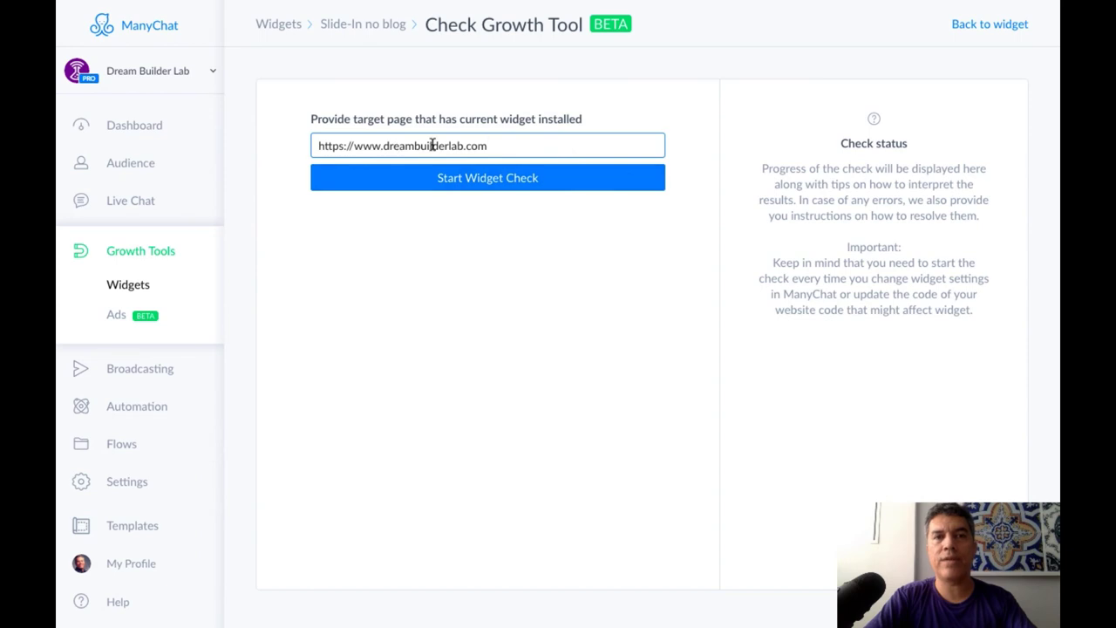
left_click(501, 185)
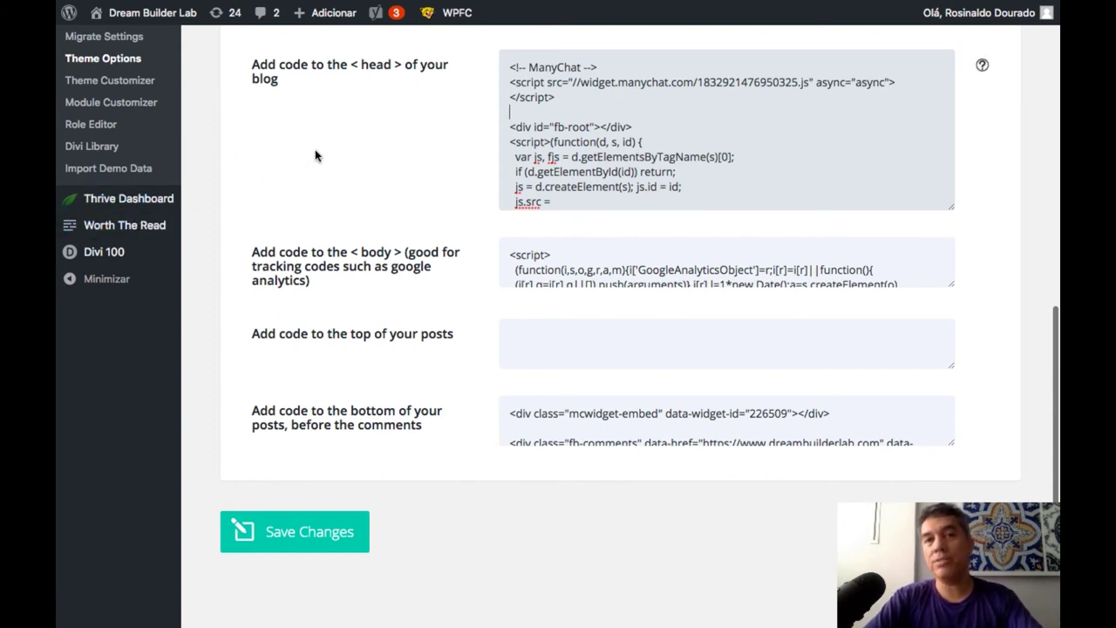
Step: Switch to WordPress, review the Divi theme's code integration settings and highlight the ManyChat script in the blog's head code
scroll(428, 136, "up", 5)
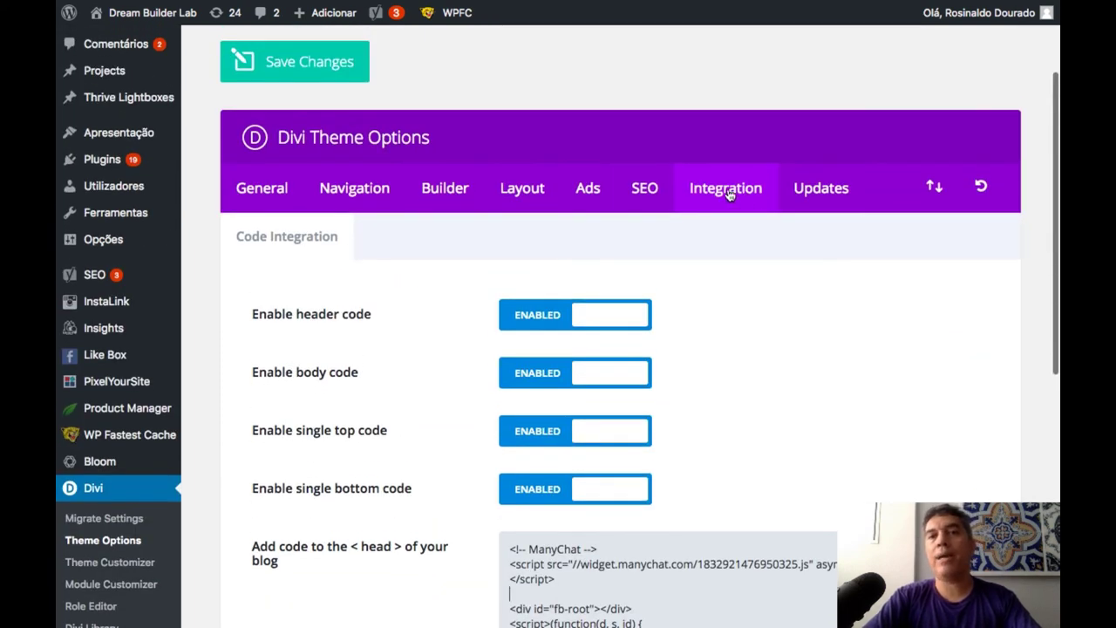
scroll(381, 378, "down", 3)
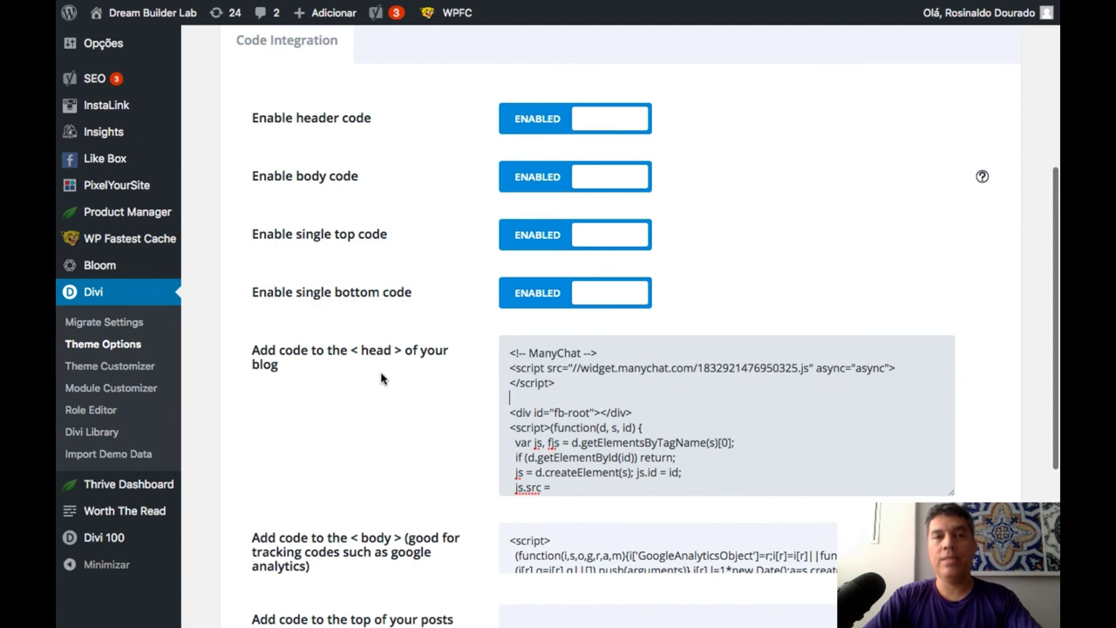
scroll(347, 299, "down", 2)
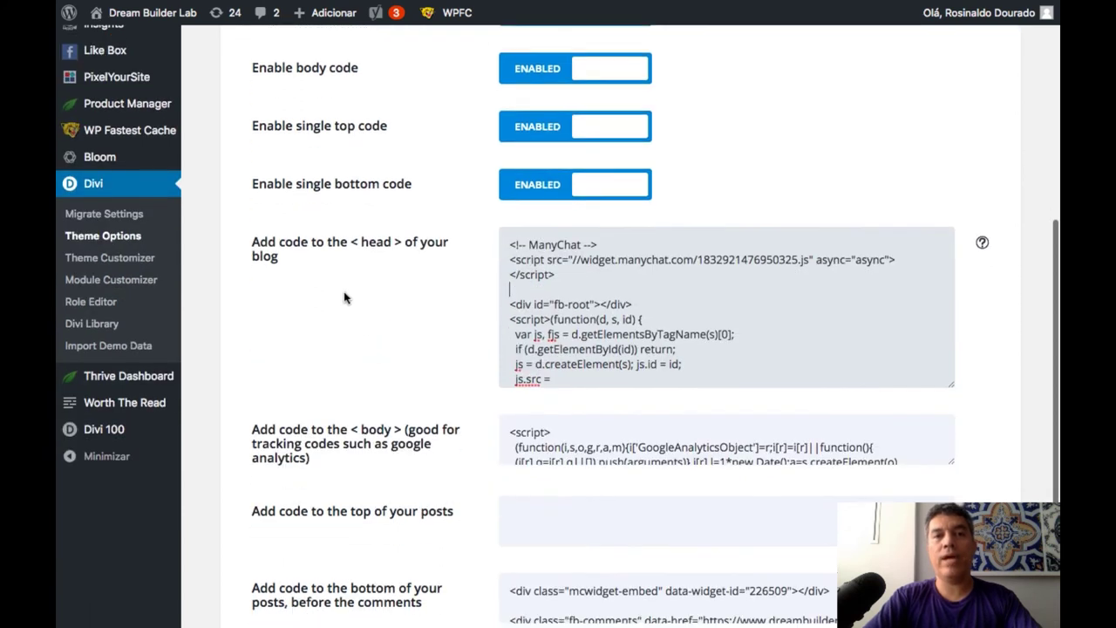
triple_click(264, 244)
double_click(367, 244)
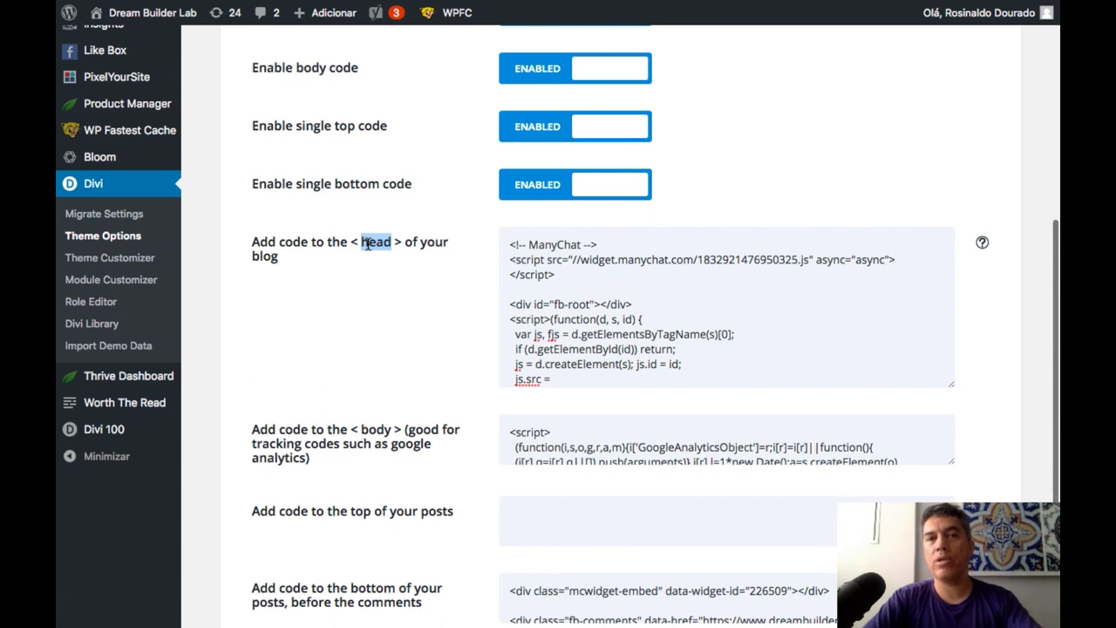
left_click(553, 261)
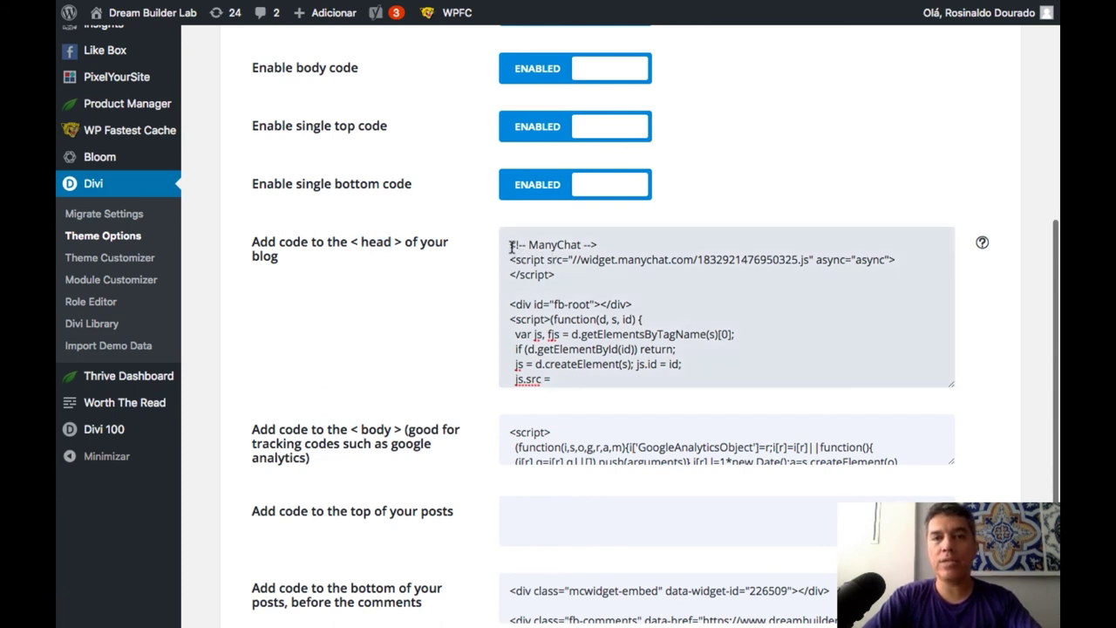
left_click_drag(512, 246, 601, 273)
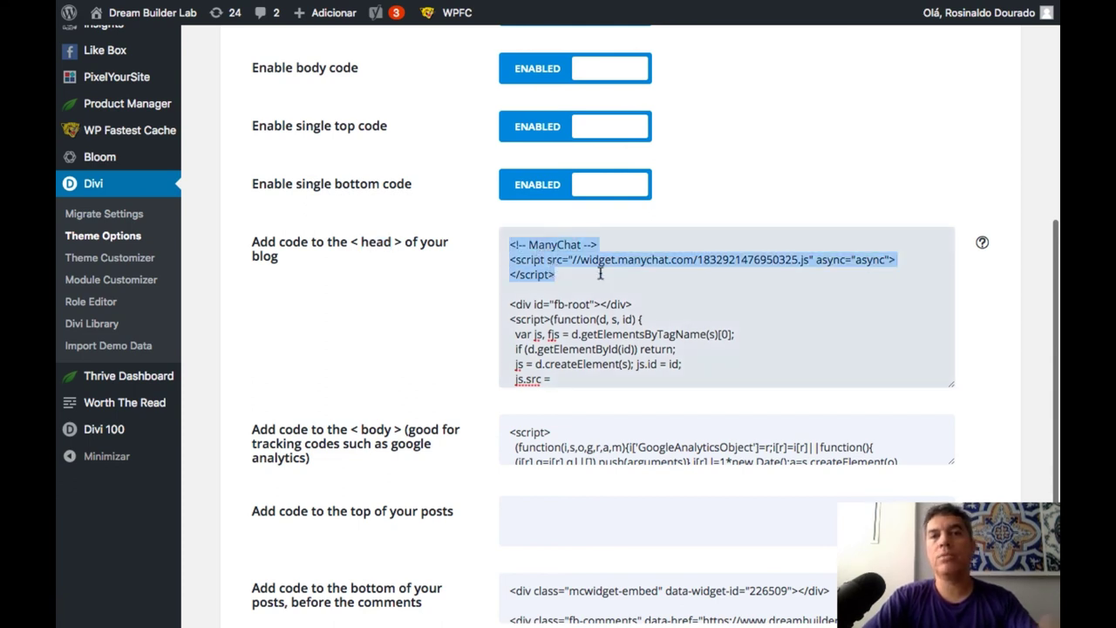